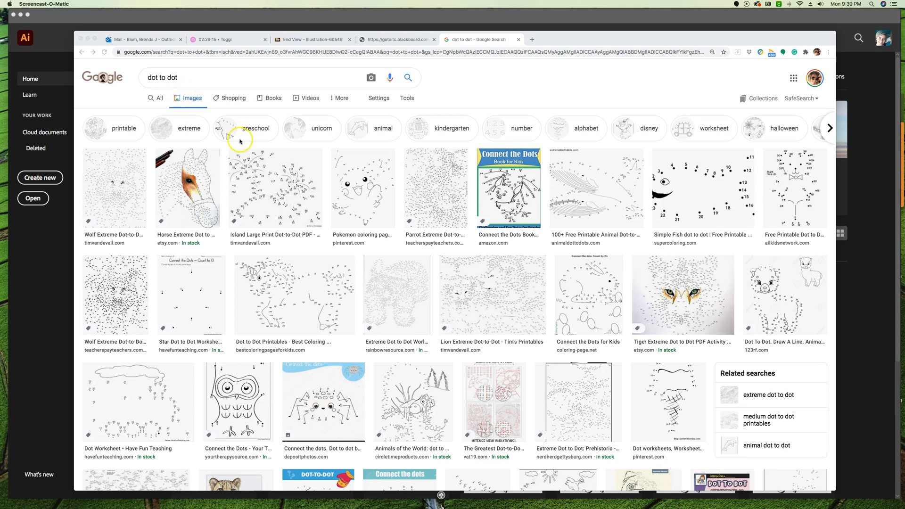
{"action": "scroll", "coordinate": [484, 328], "scroll_direction": "down", "scroll_amount": 1}
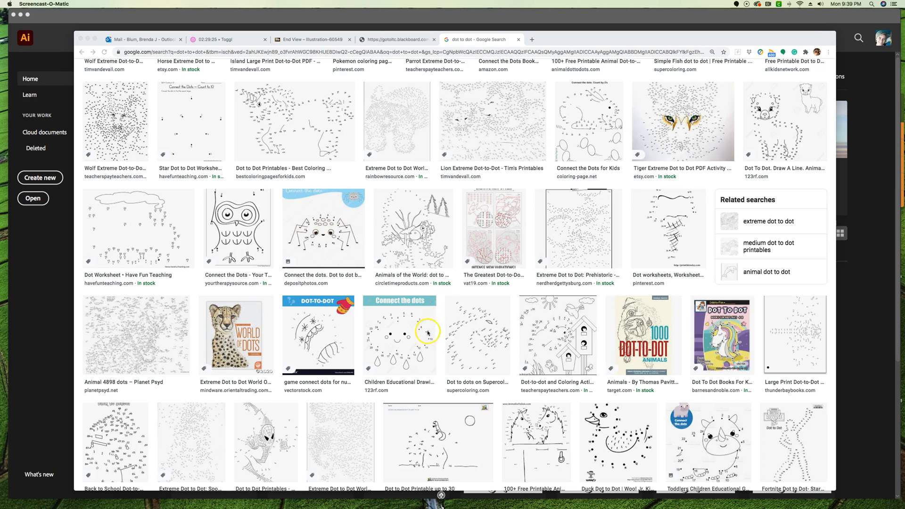
Look through the dot-to-dot image results and open the preview of the Pokemon coloring page
{"action": "scroll", "coordinate": [377, 335], "scroll_direction": "up", "scroll_amount": 3}
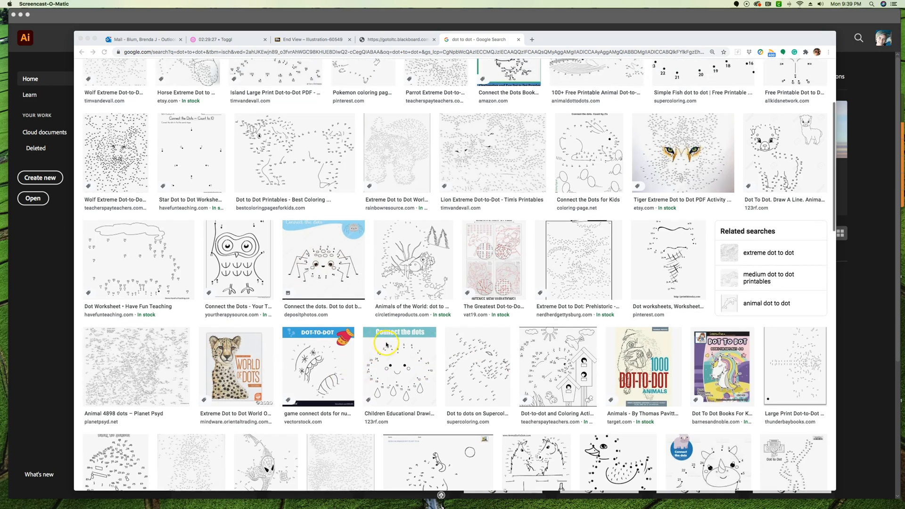
{"action": "scroll", "coordinate": [390, 345], "scroll_direction": "up", "scroll_amount": 5}
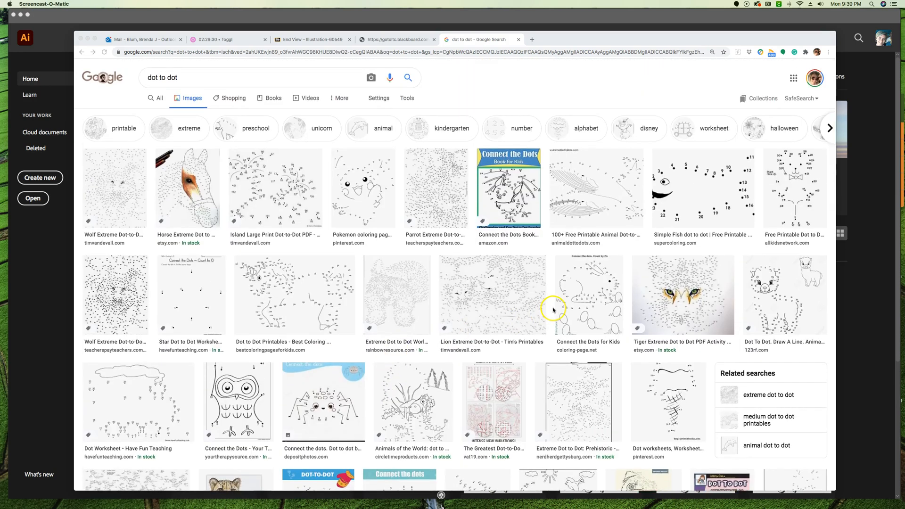
{"action": "scroll", "coordinate": [541, 307], "scroll_direction": "down", "scroll_amount": 1}
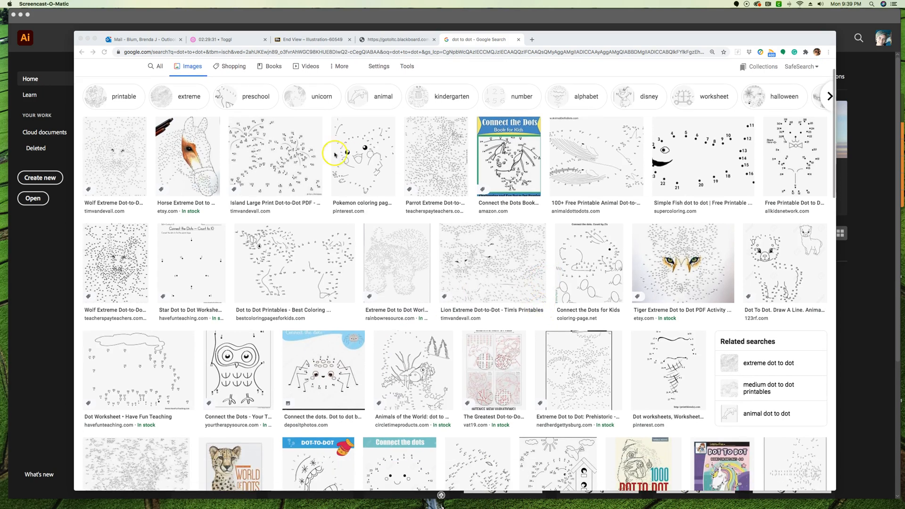
{"action": "left_click", "coordinate": [358, 166]}
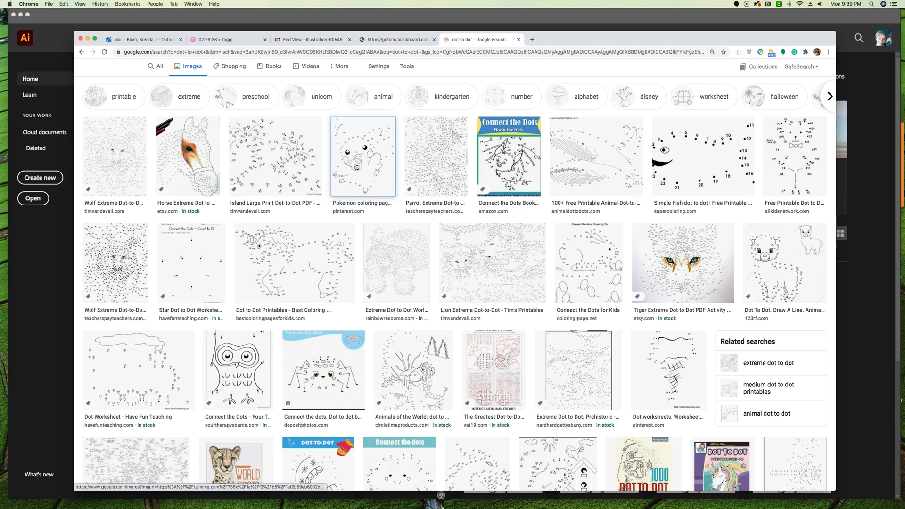
{"action": "left_click", "coordinate": [356, 165]}
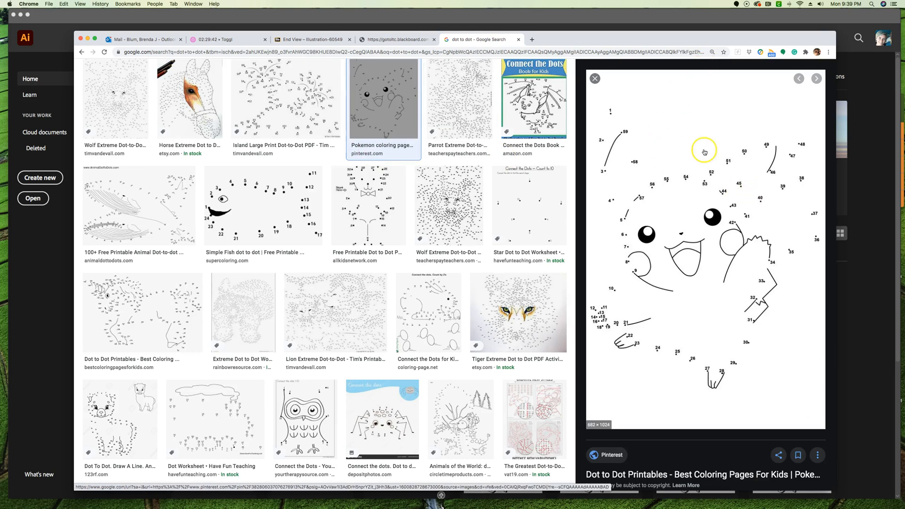
Save the previewed Pokemon dot-to-dot image to the Desktop as a JPEG named PokemonDot
{"action": "right_click", "coordinate": [712, 281]}
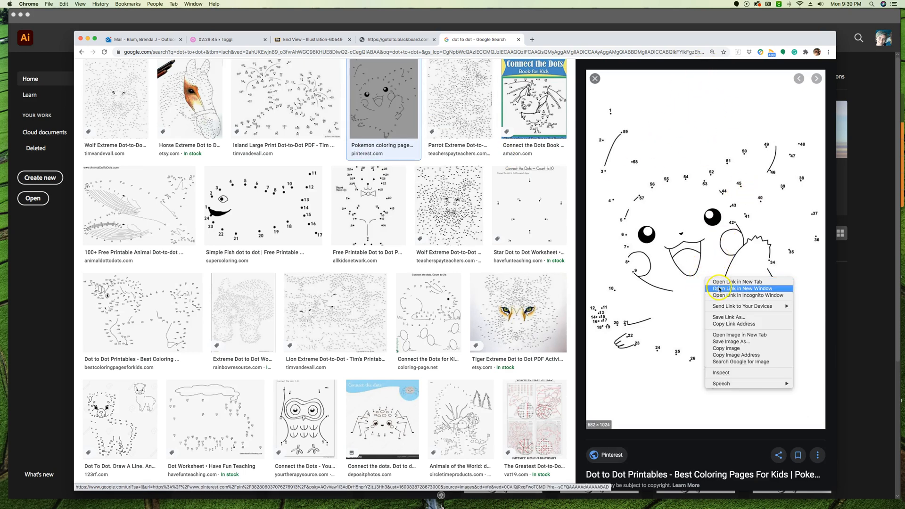
{"action": "left_click", "coordinate": [739, 343]}
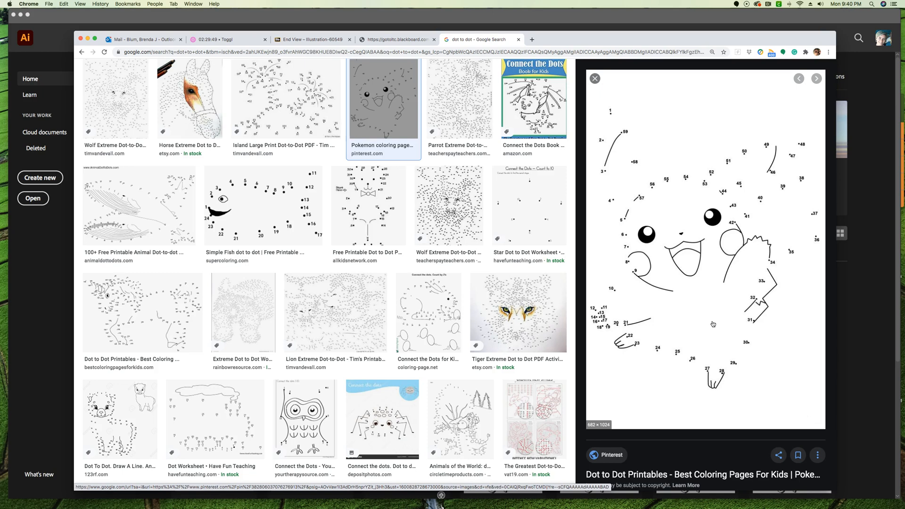
{"action": "type", "text": "PokemonDot"}
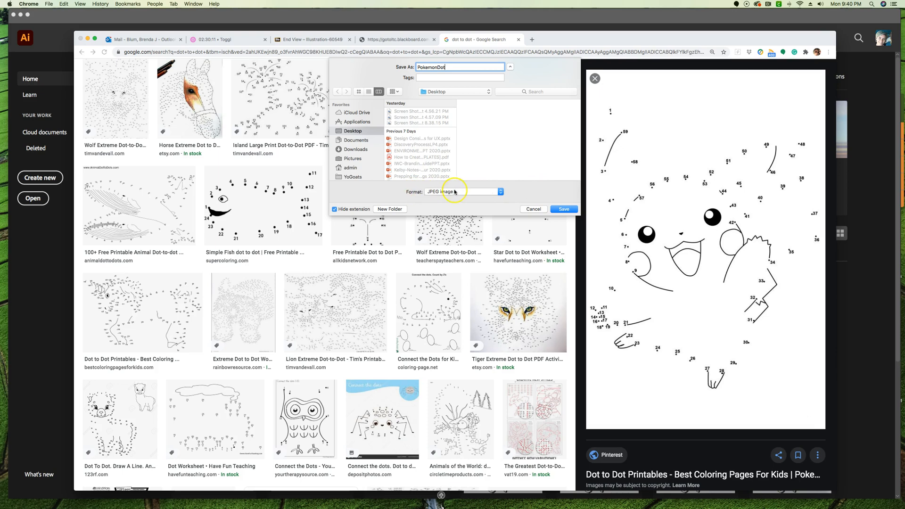
{"action": "left_click", "coordinate": [568, 210]}
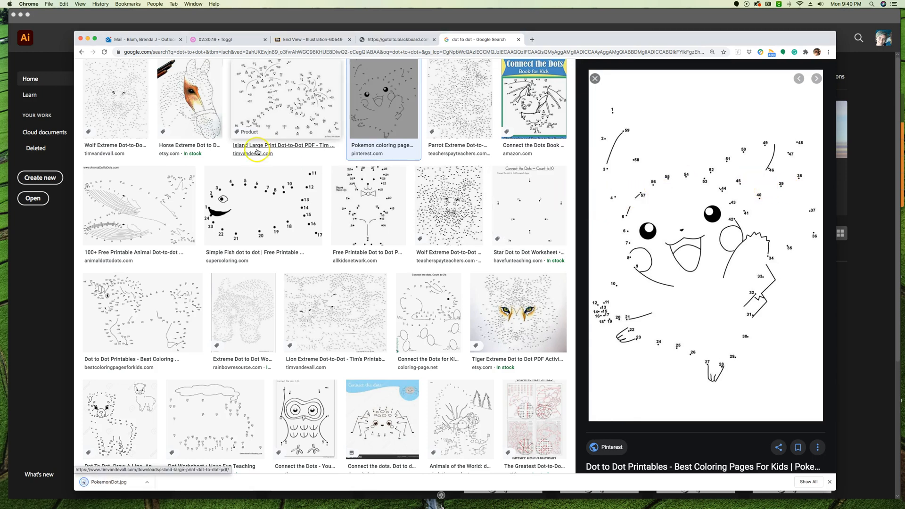
Switch to Illustrator and create a new document from the Letter preset
{"action": "left_click", "coordinate": [60, 97]}
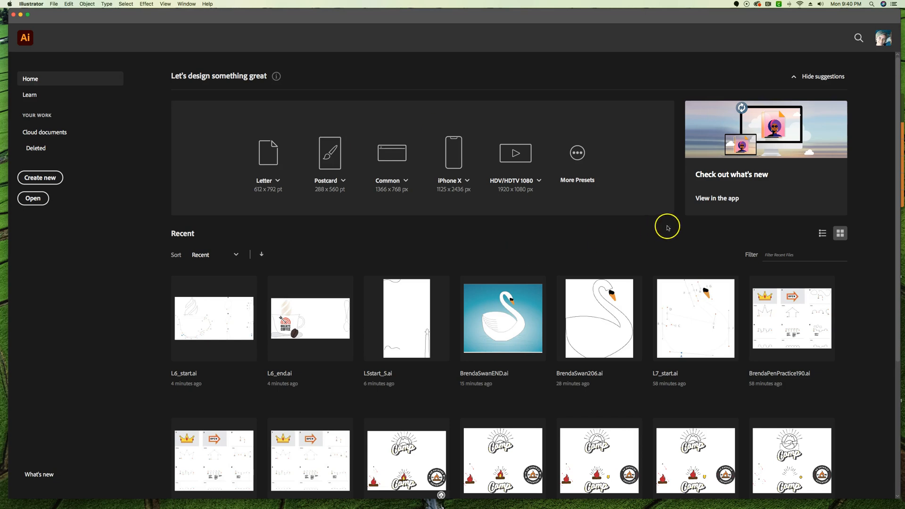
{"action": "left_click", "coordinate": [272, 156]}
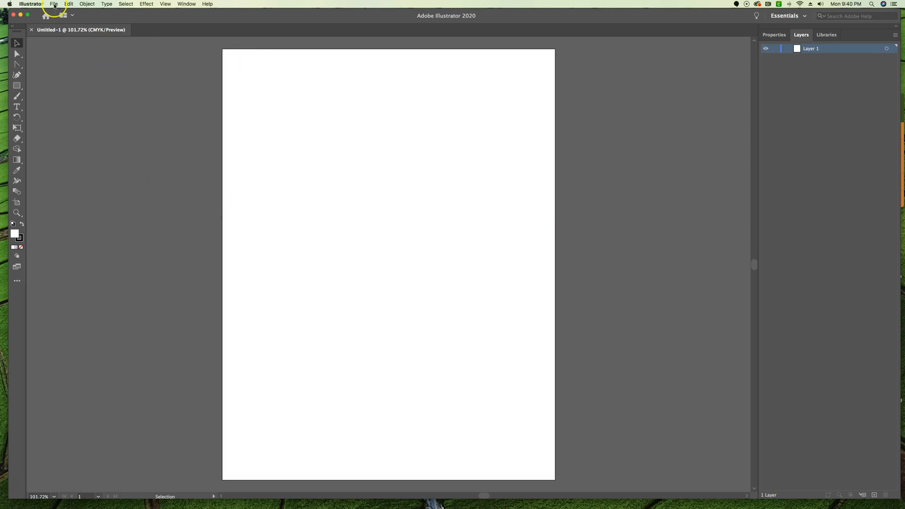
Place PokemonDot.jpg from the Desktop into the document as a template
{"action": "left_click", "coordinate": [54, 4]}
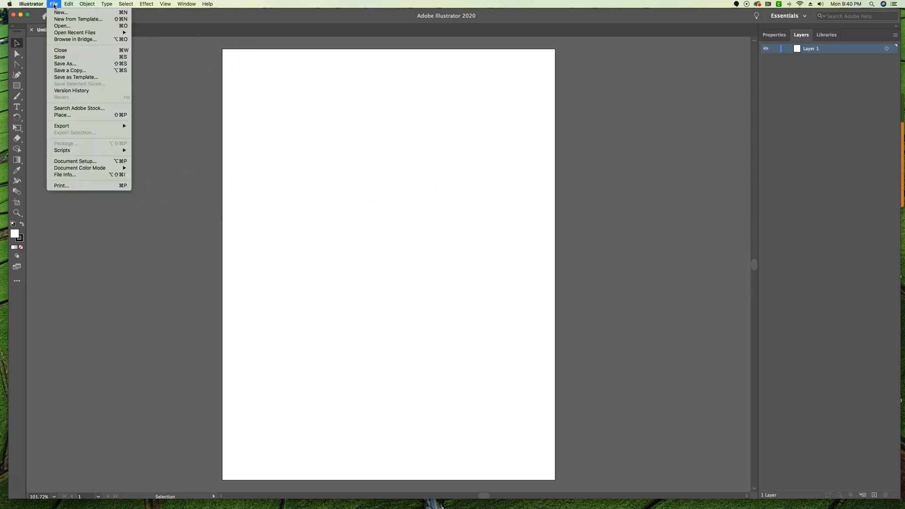
{"action": "left_click", "coordinate": [121, 116]}
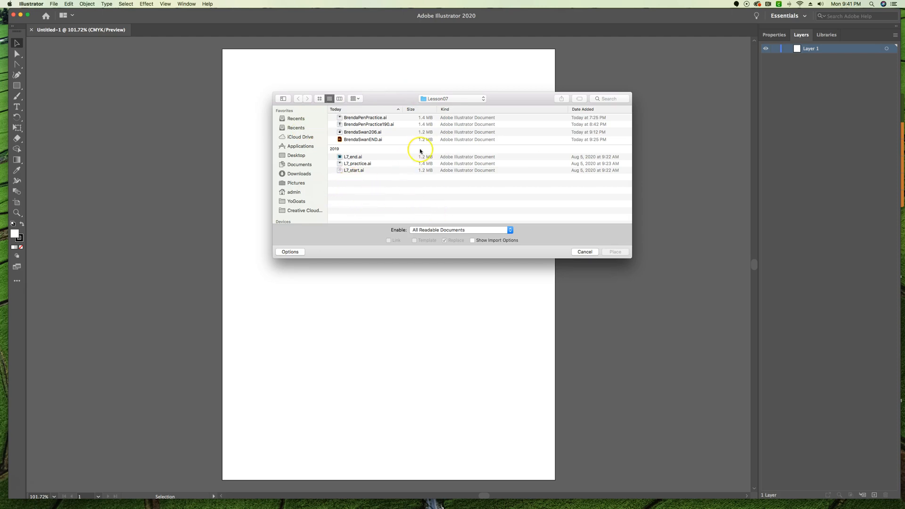
{"action": "left_click", "coordinate": [295, 156]}
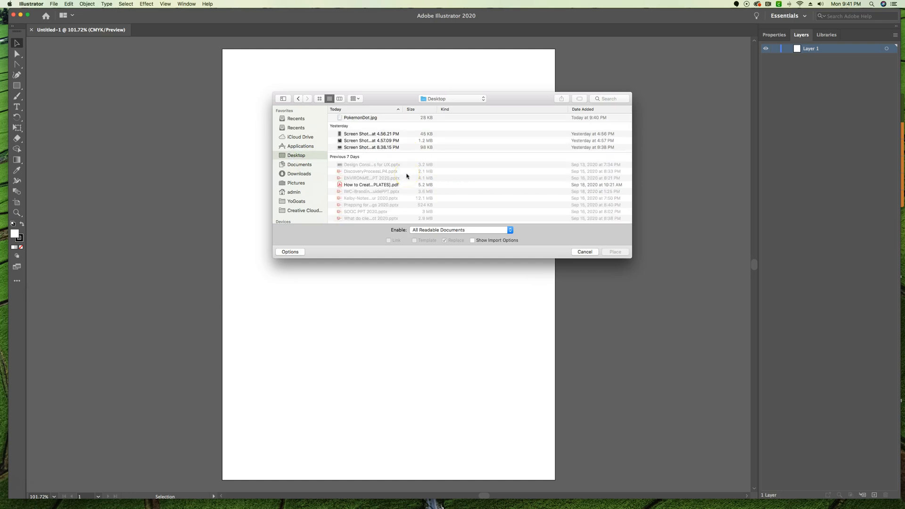
{"action": "left_click", "coordinate": [297, 157]}
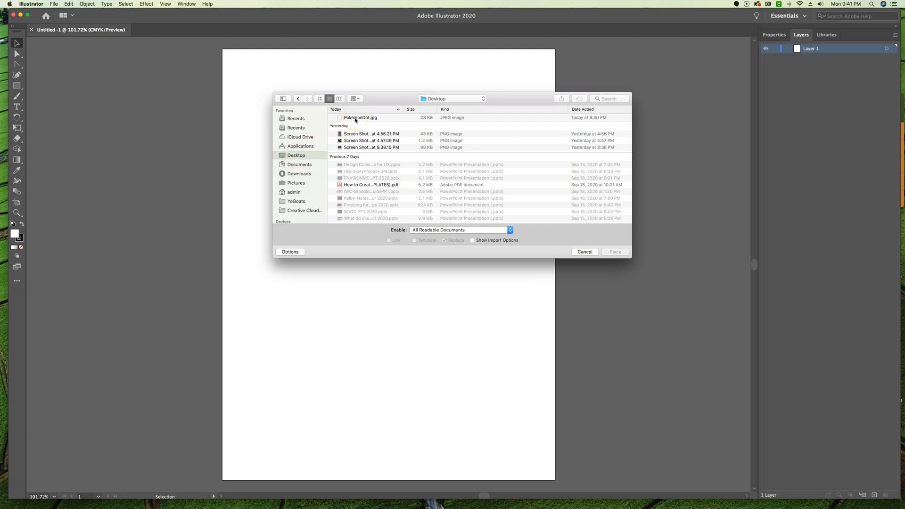
{"action": "left_click", "coordinate": [346, 118]}
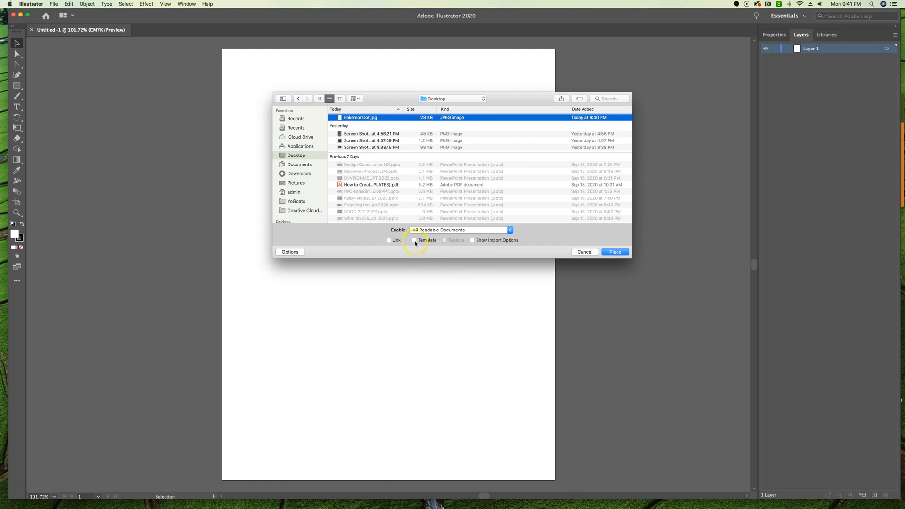
{"action": "left_click", "coordinate": [414, 241]}
{"action": "left_click", "coordinate": [620, 253]}
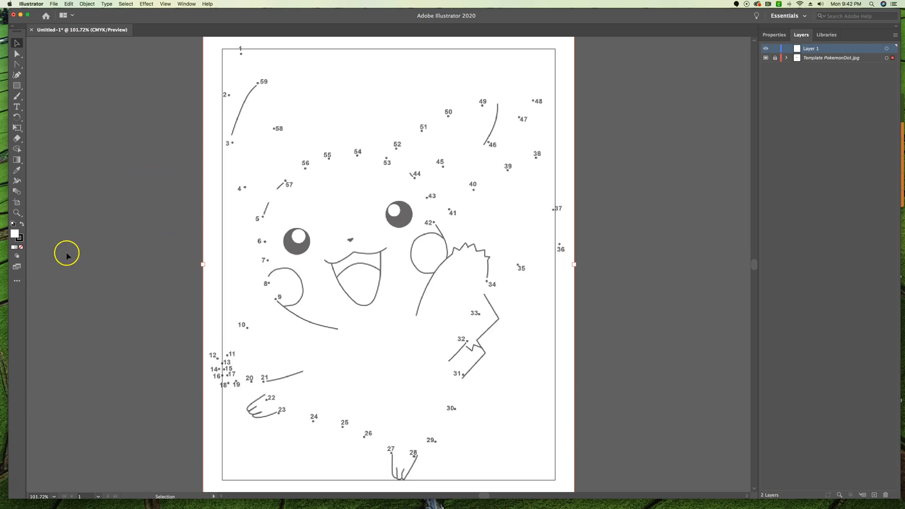
Extend the artboard on all four sides so its edges match the placed template image
{"action": "left_click", "coordinate": [17, 203]}
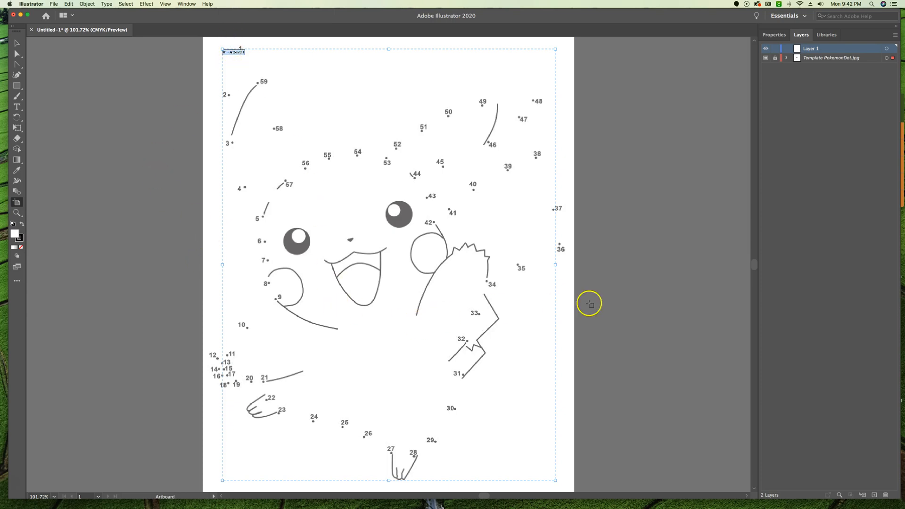
{"action": "left_click_drag", "start_coordinate": [222, 262], "coordinate": [204, 263]}
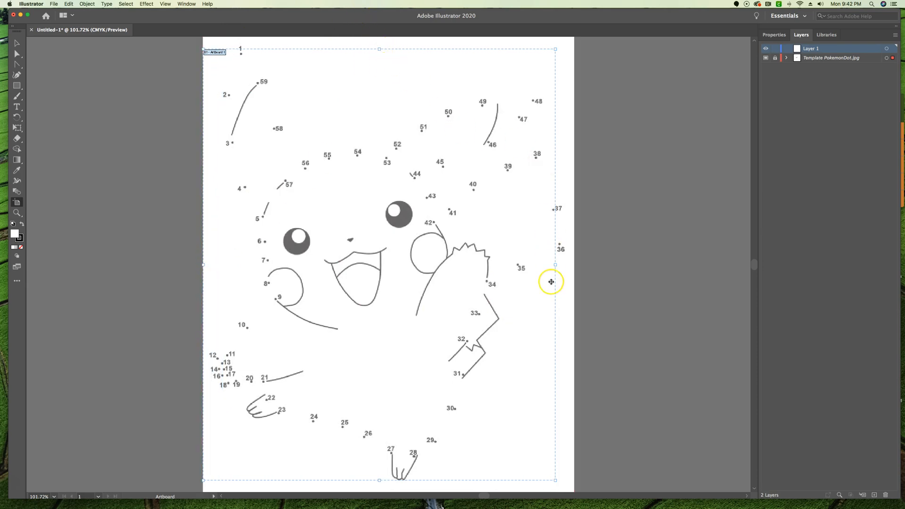
{"action": "left_click_drag", "start_coordinate": [555, 264], "coordinate": [574, 266]}
{"action": "scroll", "coordinate": [505, 262], "scroll_direction": "down", "scroll_amount": 5}
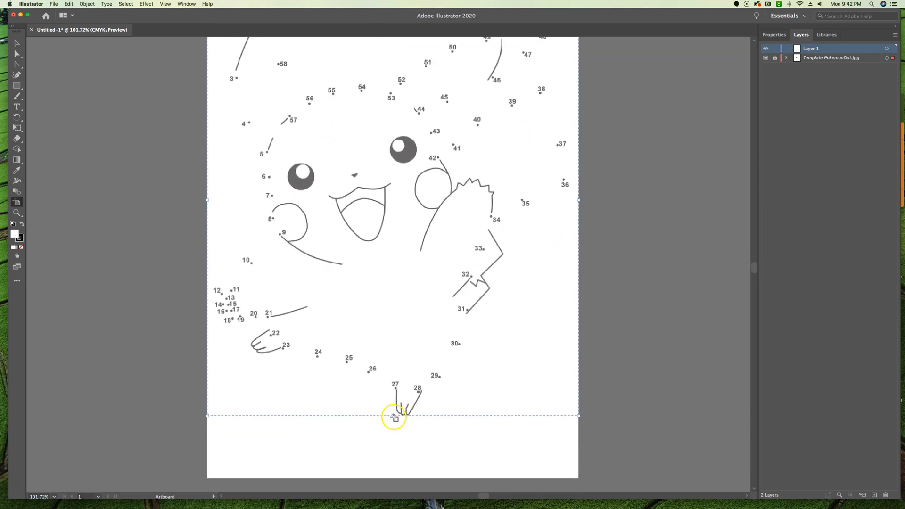
{"action": "left_click_drag", "start_coordinate": [394, 418], "coordinate": [392, 477]}
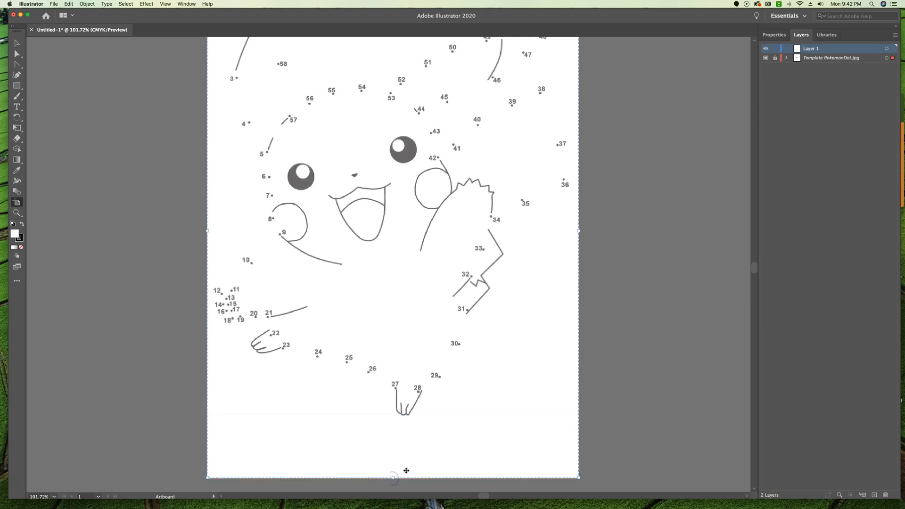
{"action": "scroll", "coordinate": [401, 361], "scroll_direction": "up", "scroll_amount": 5}
{"action": "scroll", "coordinate": [402, 361], "scroll_direction": "up", "scroll_amount": 5}
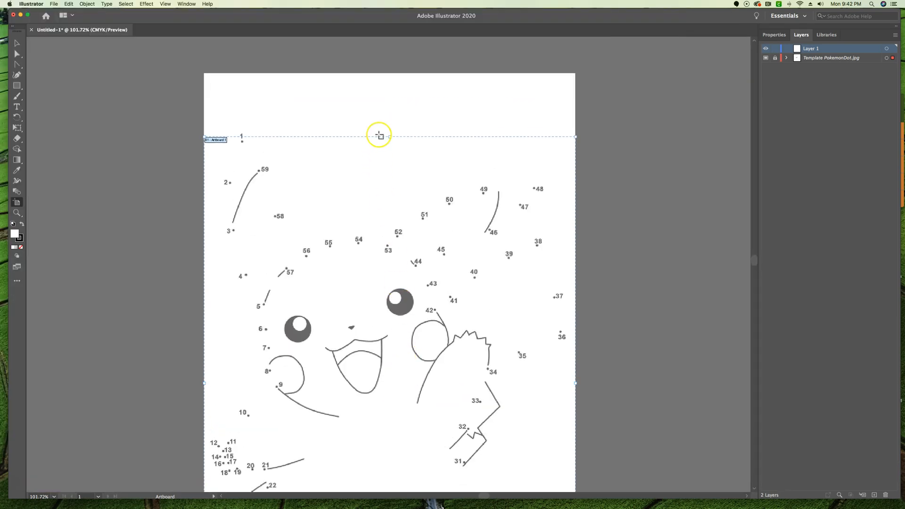
{"action": "left_click_drag", "start_coordinate": [388, 135], "coordinate": [390, 75]}
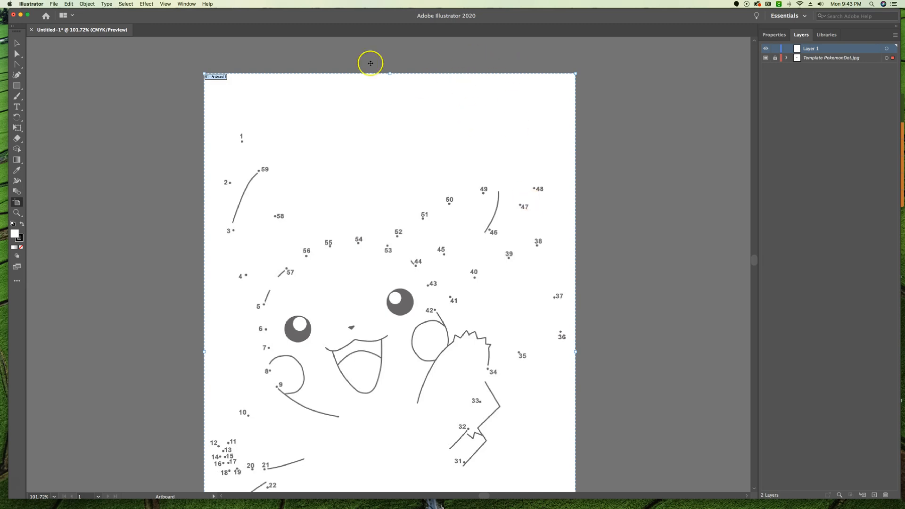
{"action": "left_click", "coordinate": [17, 43]}
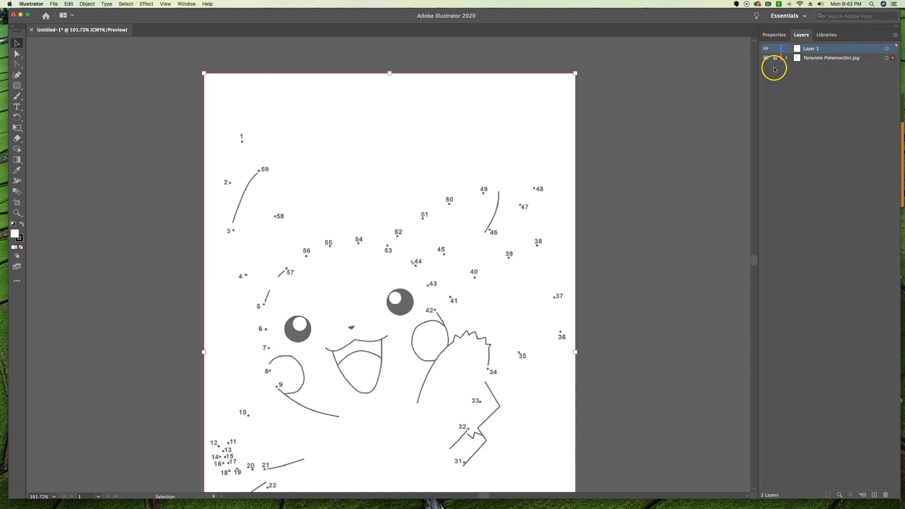
Draw a path of straight segments with the Pen tool through dots 1 to 10 of the template
{"action": "scroll", "coordinate": [441, 272], "scroll_direction": "down", "scroll_amount": 2}
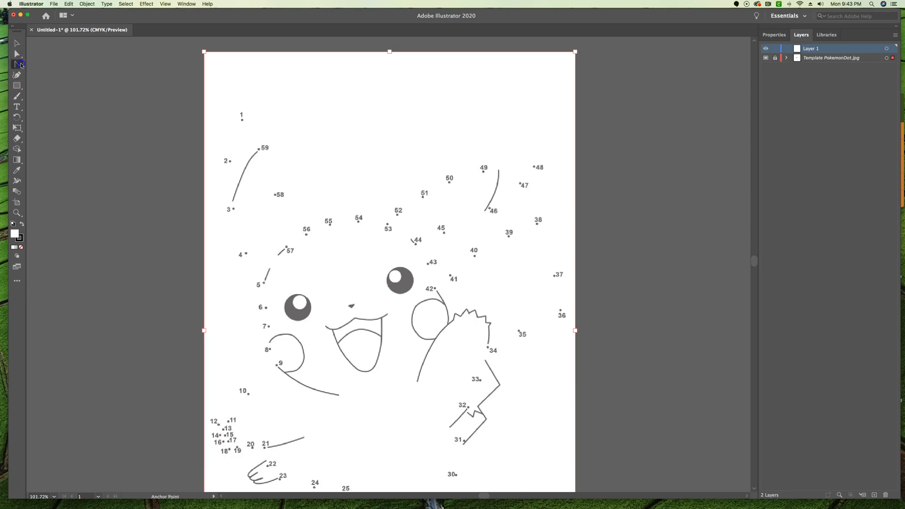
{"action": "left_click", "coordinate": [20, 65]}
{"action": "left_click", "coordinate": [59, 64]}
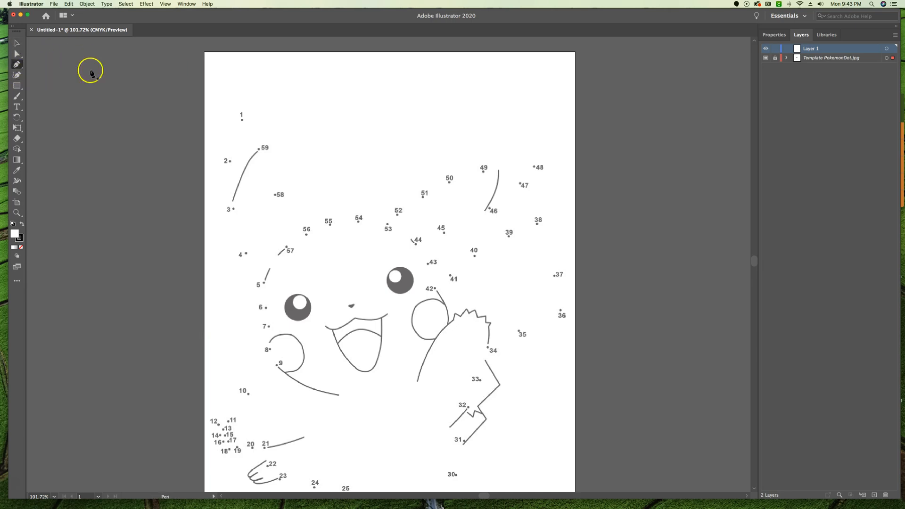
{"action": "left_click", "coordinate": [242, 120]}
{"action": "left_click", "coordinate": [229, 160]}
{"action": "left_click", "coordinate": [232, 207]}
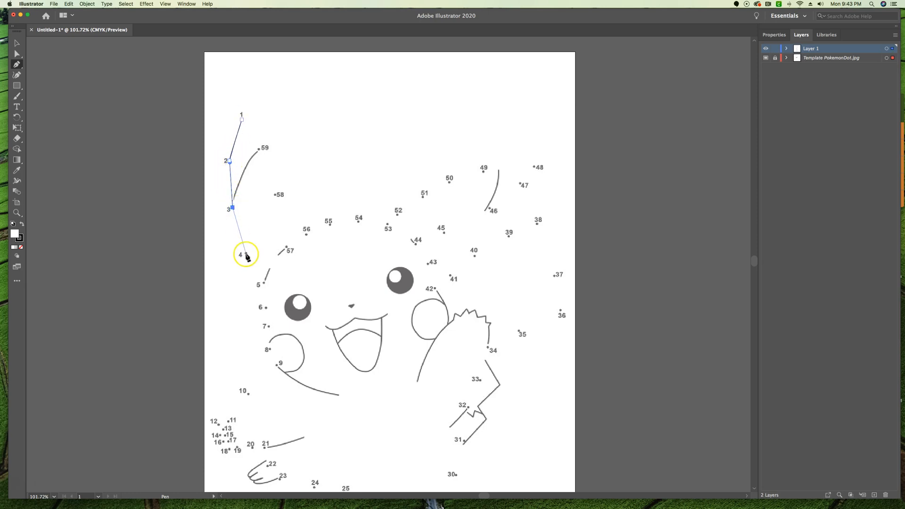
{"action": "left_click", "coordinate": [245, 253]}
{"action": "left_click", "coordinate": [265, 306]}
{"action": "left_click", "coordinate": [266, 325]}
{"action": "left_click", "coordinate": [267, 349]}
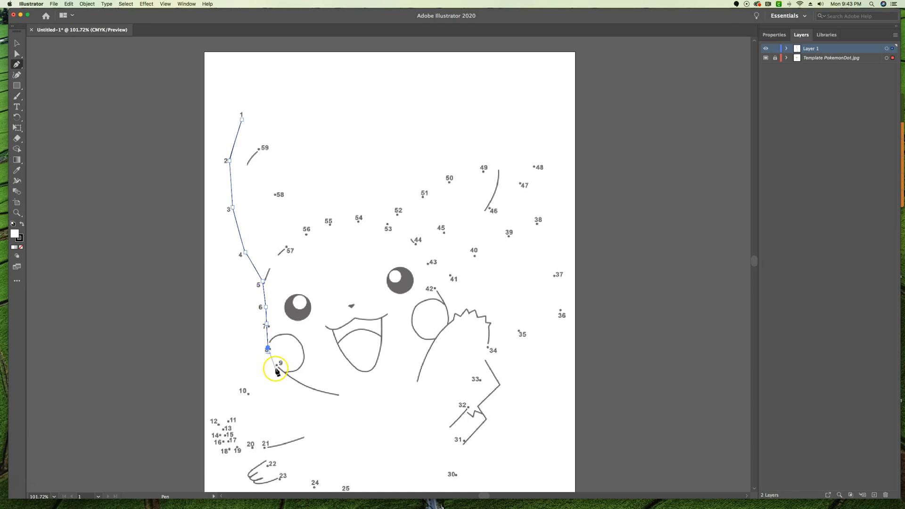
{"action": "left_click", "coordinate": [276, 365]}
{"action": "left_click", "coordinate": [247, 392]}
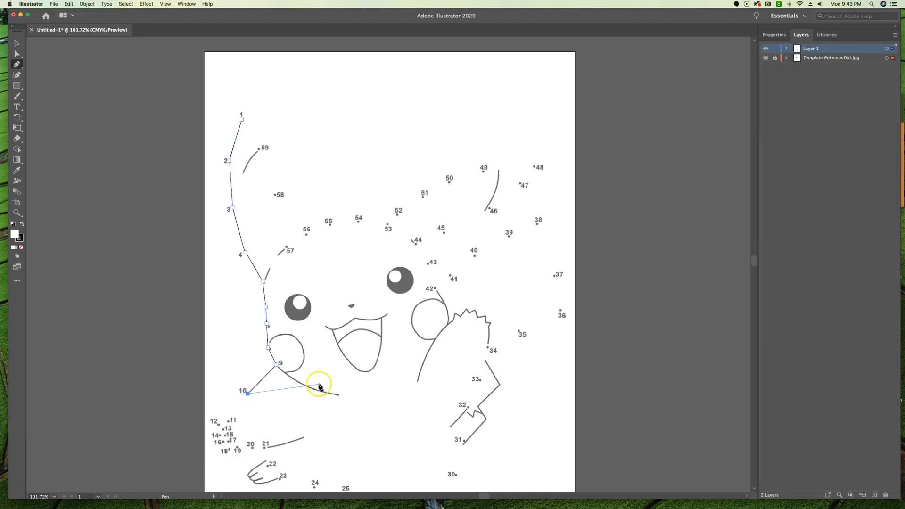
Undo the whole straight-segment path, including its starting anchor point at dot 1
{"action": "key", "text": "super+z"}
{"action": "key", "text": "super+z"}
{"action": "key", "text": "super+z"}
{"action": "key", "text": "super+z"}
{"action": "key", "text": "z"}
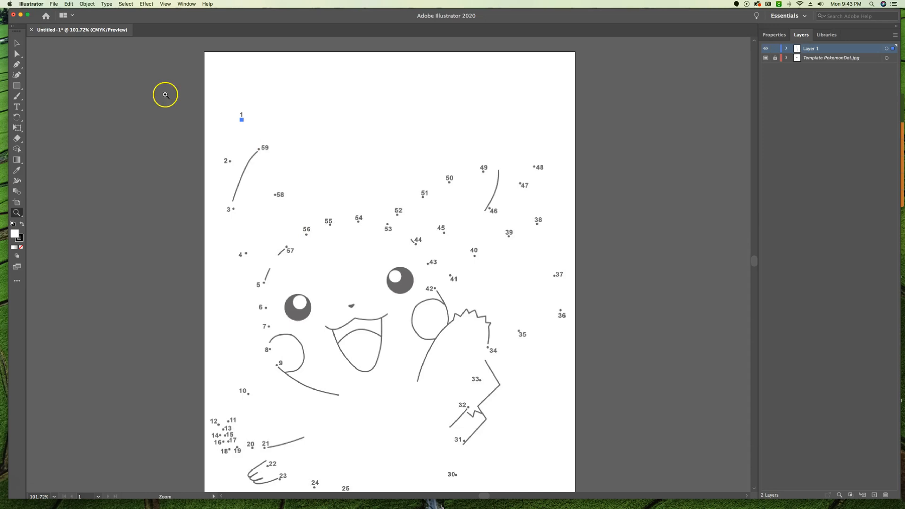
{"action": "left_click", "coordinate": [17, 42]}
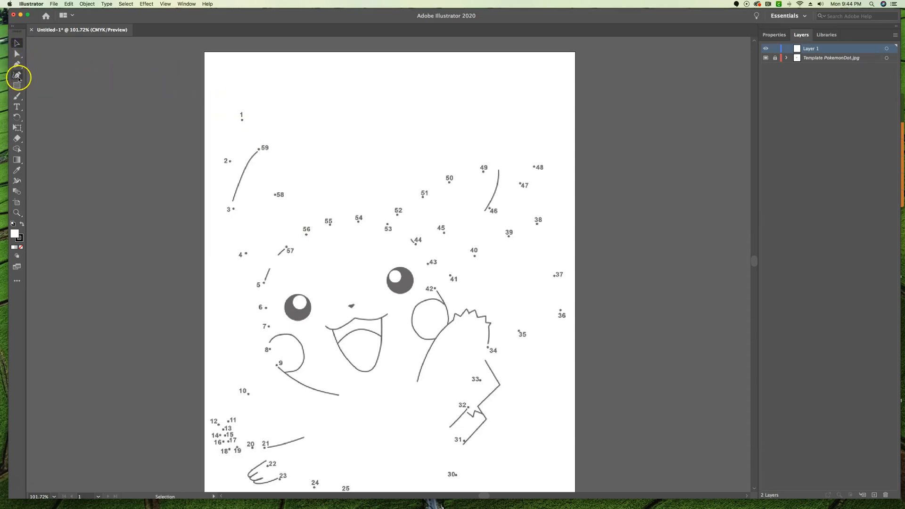
Draw a curved Pen tool segment from dot 1 to dot 5 so it follows the outer edge of the ear
{"action": "left_click", "coordinate": [18, 64]}
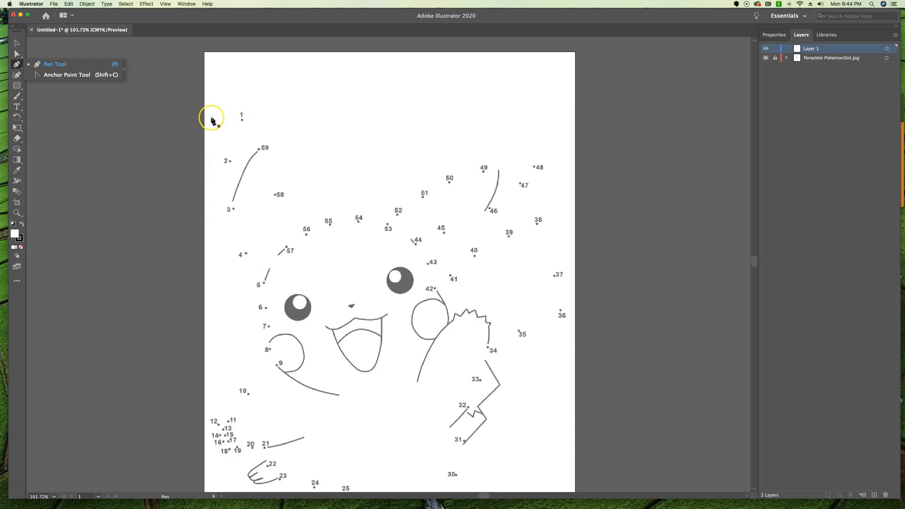
{"action": "left_click_drag", "start_coordinate": [241, 120], "coordinate": [233, 121]}
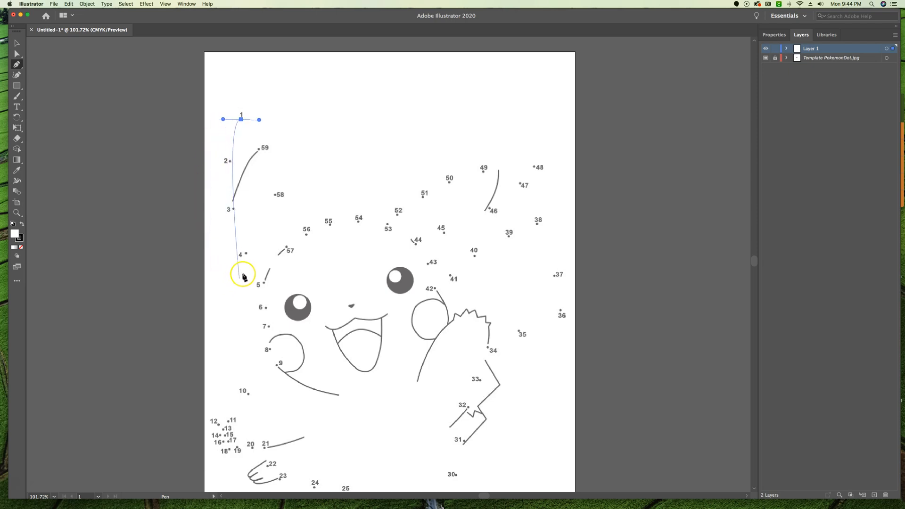
{"action": "left_click_drag", "start_coordinate": [264, 283], "coordinate": [296, 293]}
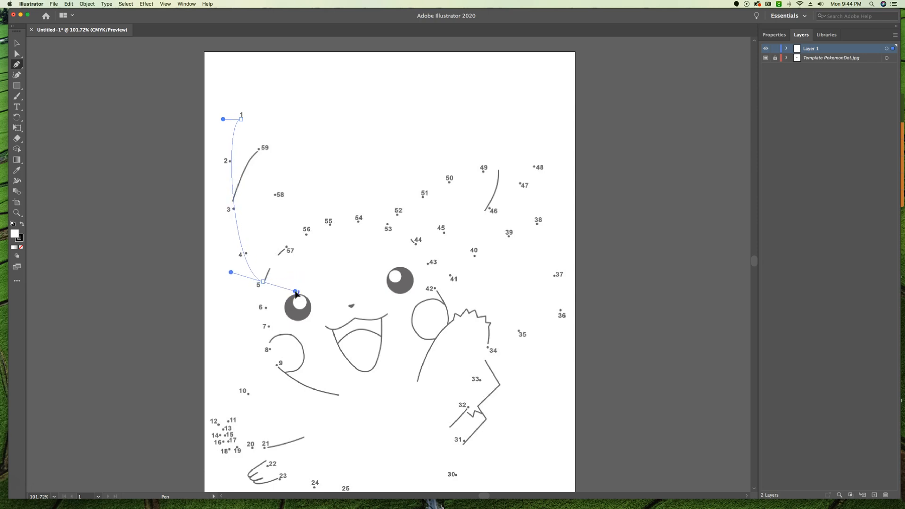
{"action": "left_click_drag", "start_coordinate": [295, 292], "coordinate": [296, 292]}
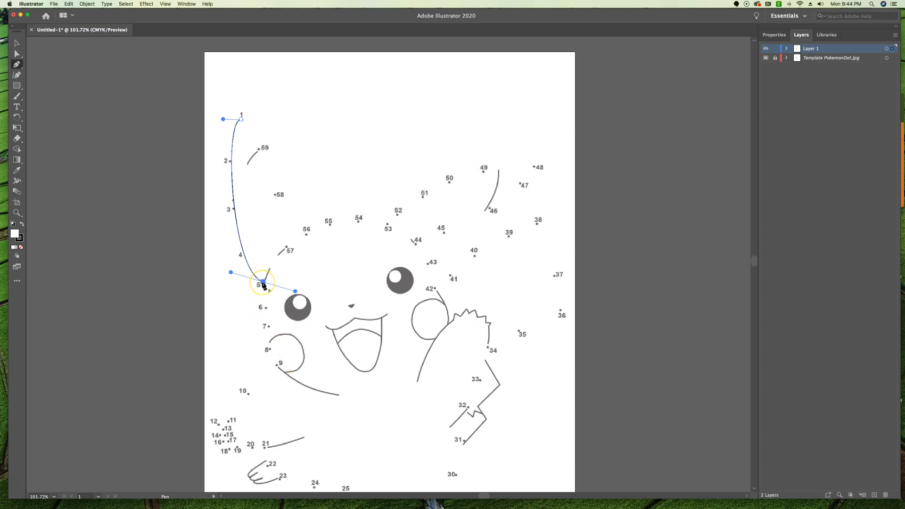
Redirect the outgoing handle at dot 5 outward, continue the path with a curve to dot 9, and end the path there
{"action": "left_click_drag", "start_coordinate": [263, 282], "coordinate": [294, 294]}
{"action": "left_click", "coordinate": [263, 282]}
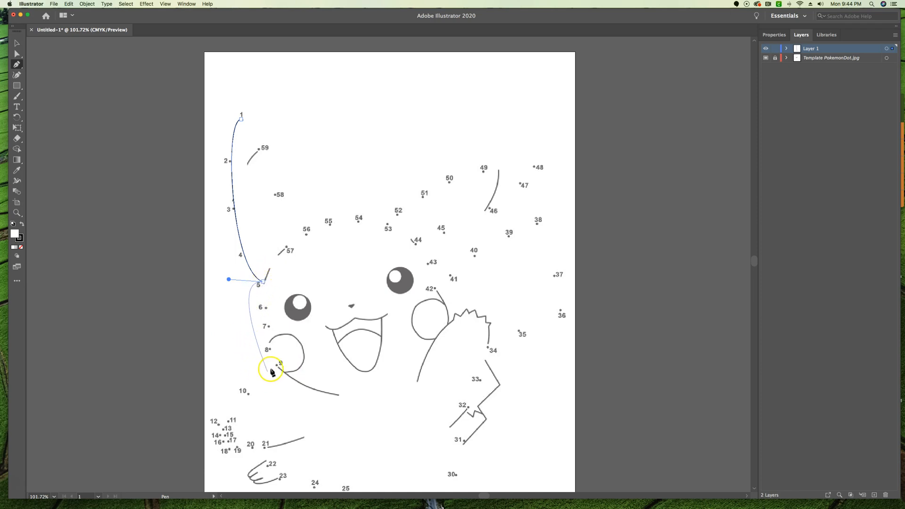
{"action": "left_click_drag", "start_coordinate": [276, 365], "coordinate": [314, 367]}
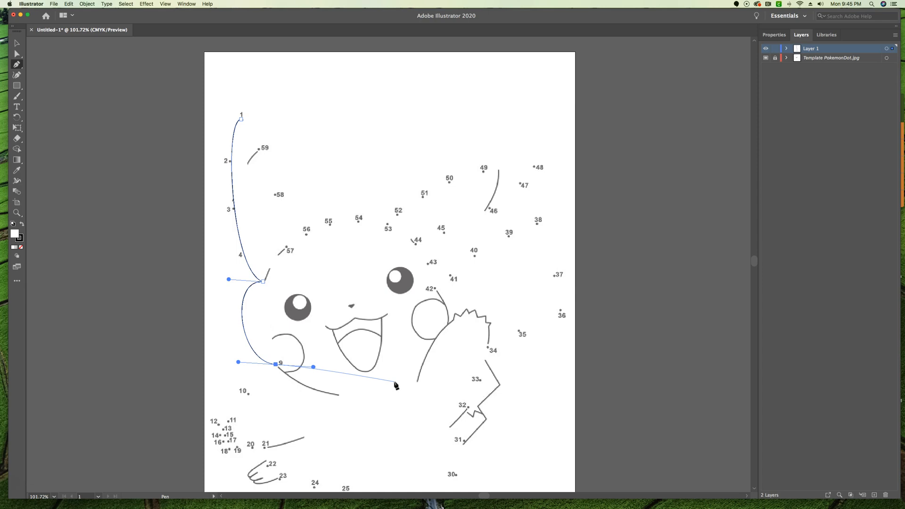
{"action": "left_click", "coordinate": [277, 365]}
{"action": "left_click", "coordinate": [330, 420], "text": "super"}
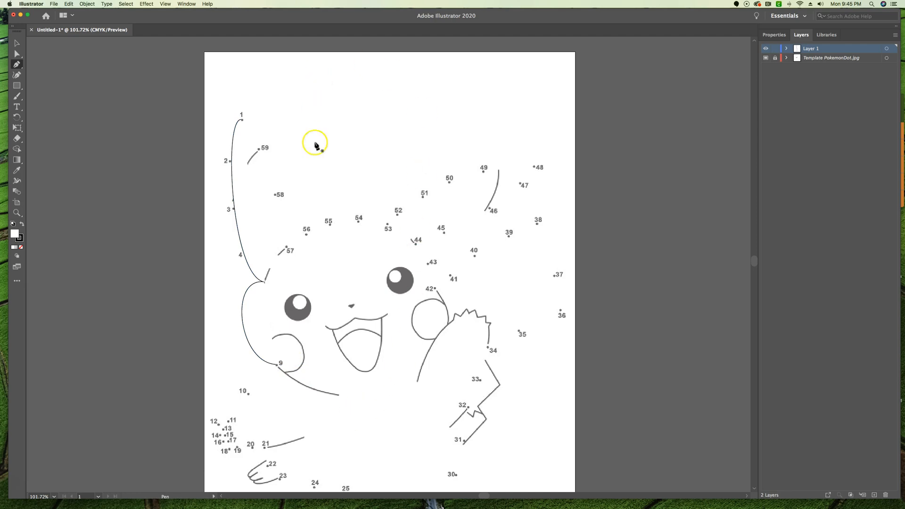
Start a separate Pen tool path of straight segments through dots 55, 54, 53, 52, 51, 50 and 49
{"action": "left_click", "coordinate": [328, 224]}
{"action": "left_click", "coordinate": [358, 221]}
{"action": "left_click", "coordinate": [387, 224]}
{"action": "left_click", "coordinate": [397, 213]}
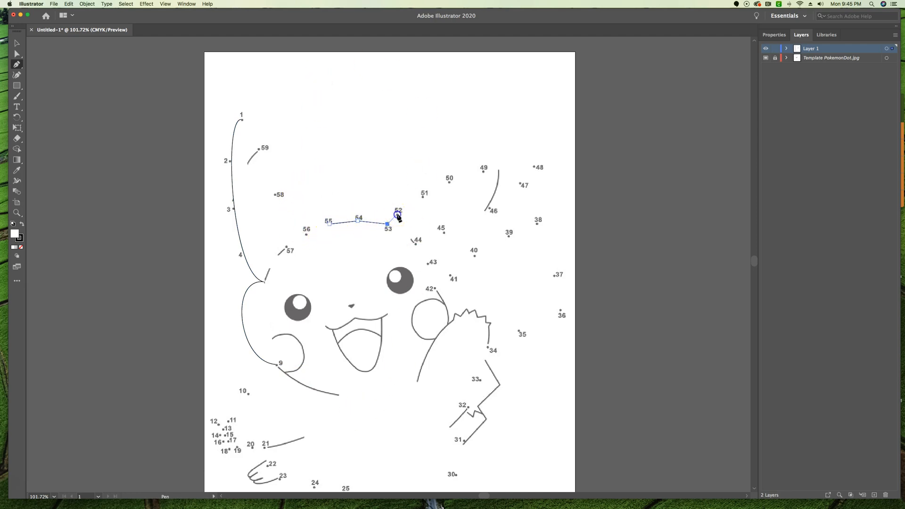
{"action": "left_click", "coordinate": [422, 197]}
{"action": "left_click", "coordinate": [447, 182]}
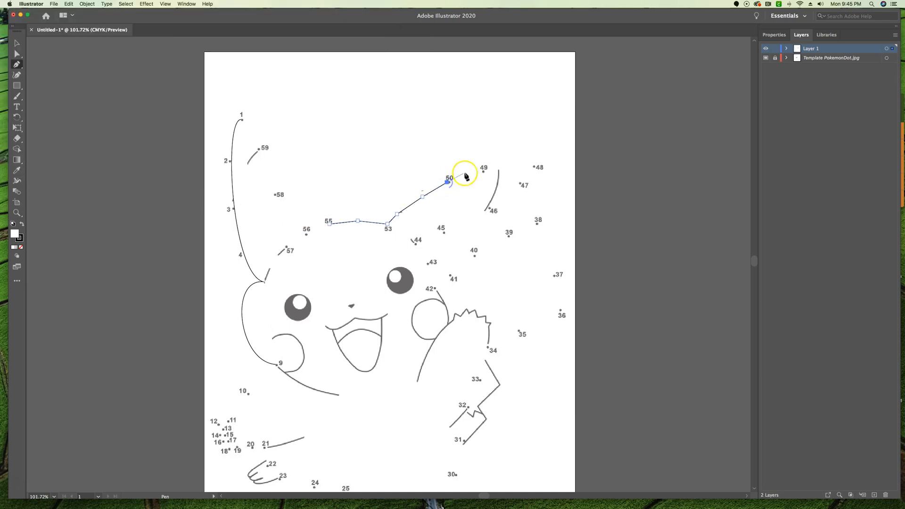
{"action": "left_click", "coordinate": [484, 171]}
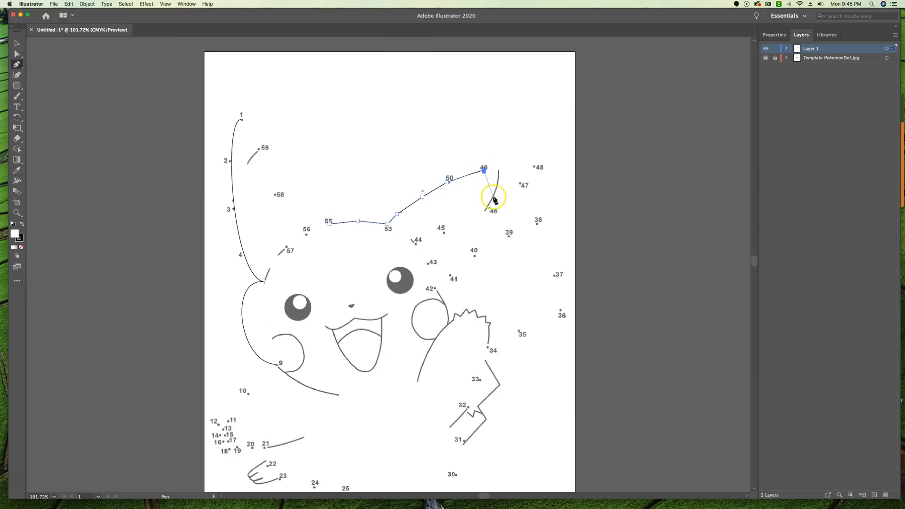
Extend the straight-segment path through dots 46, 45 and 44, and remove its anchor point at dot 53
{"action": "left_click", "coordinate": [488, 208]}
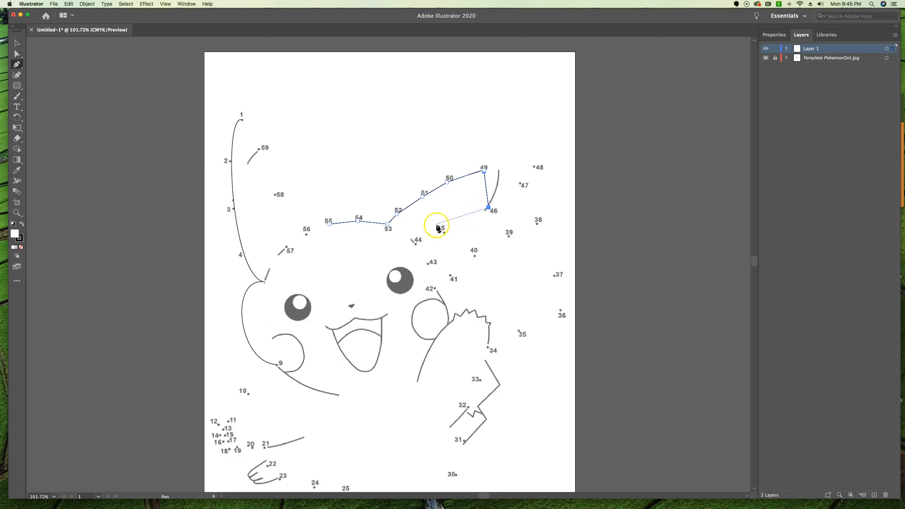
{"action": "left_click", "coordinate": [415, 242]}
{"action": "left_click", "coordinate": [387, 223]}
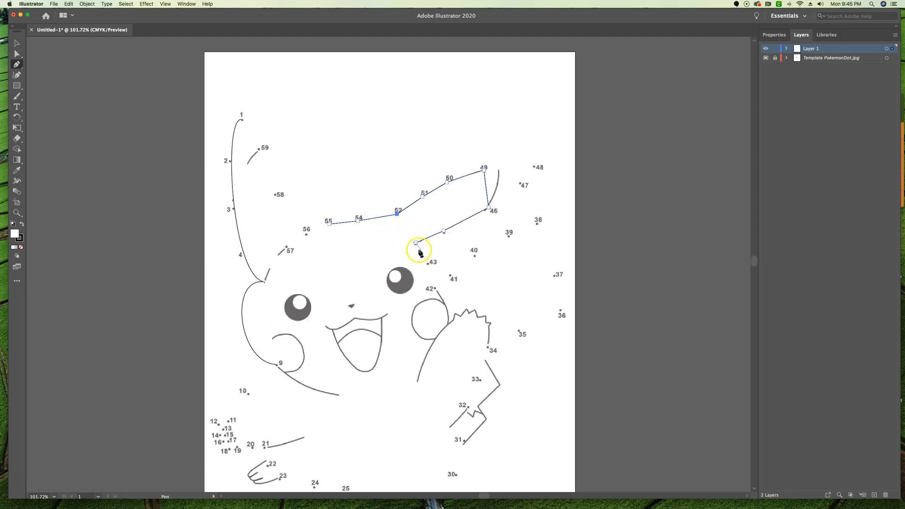
{"action": "left_click", "coordinate": [395, 245], "text": "super"}
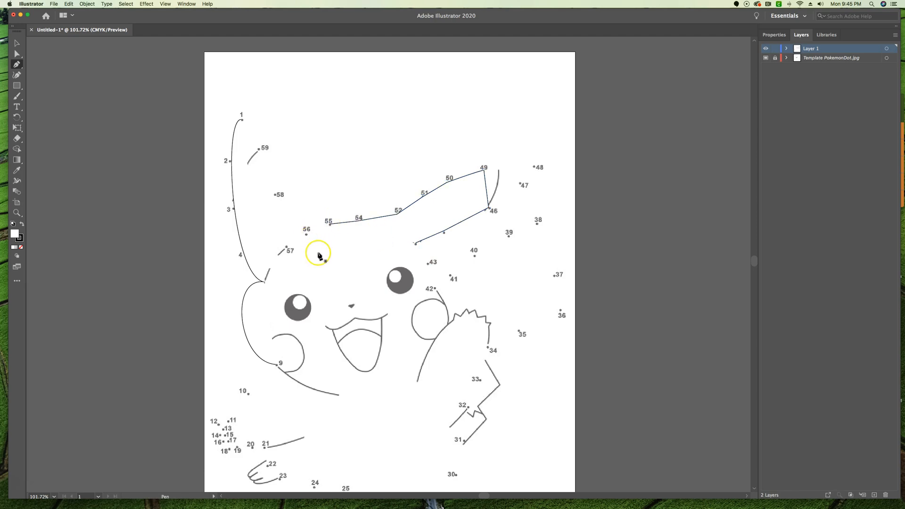
Toggle between Preview and Outline display to compare the traced paths with the template, ending in Outline
{"action": "key", "text": "super+y"}
{"action": "key", "text": "super+y"}
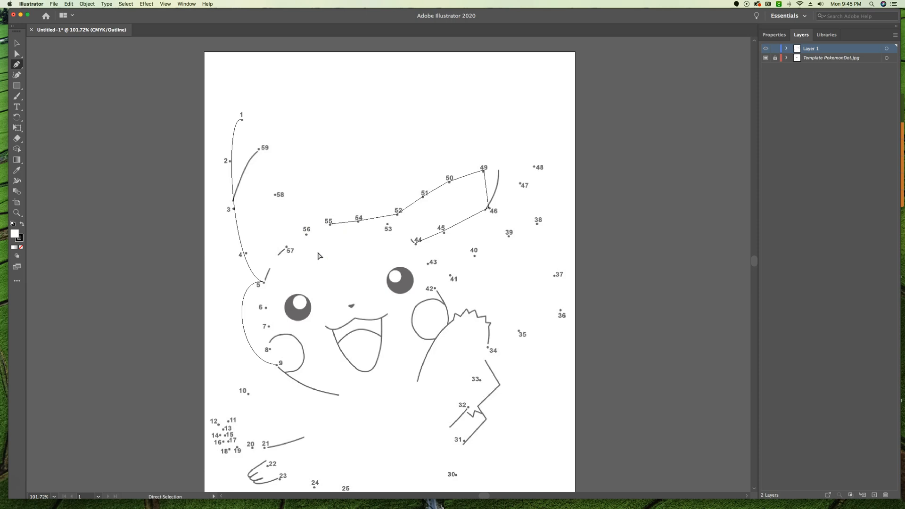
{"action": "key", "text": "super+y"}
{"action": "key", "text": "super+y"}
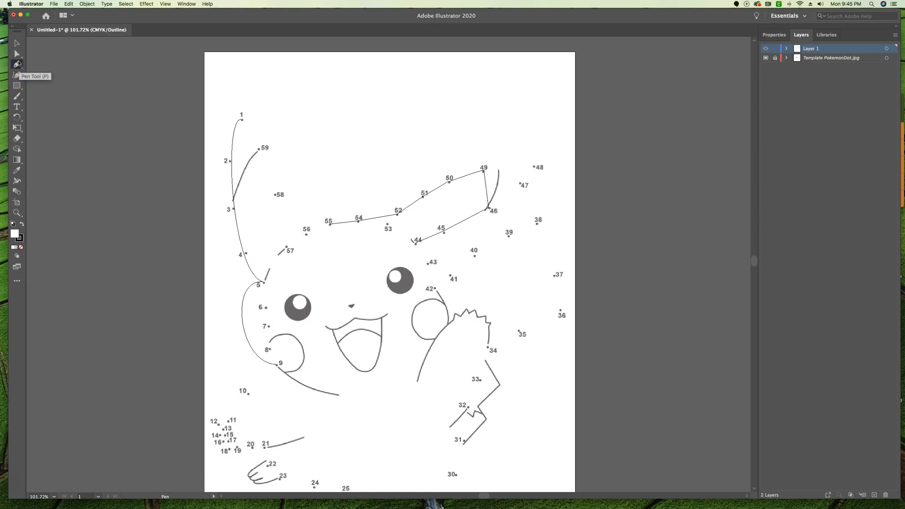
With nothing selected, set the fill to None and keep the 1 pt stroke for further Pen tool paths
{"action": "left_click", "coordinate": [773, 35]}
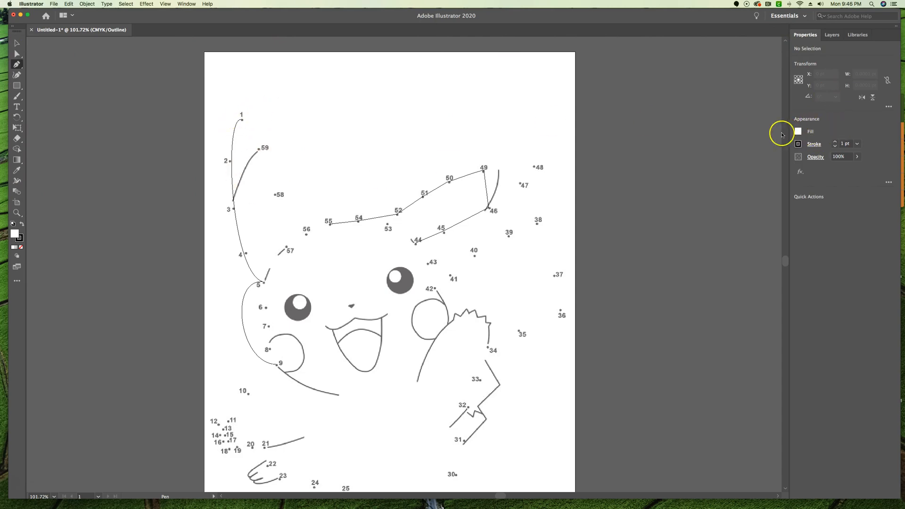
{"action": "left_click", "coordinate": [798, 132]}
{"action": "left_click", "coordinate": [702, 163]}
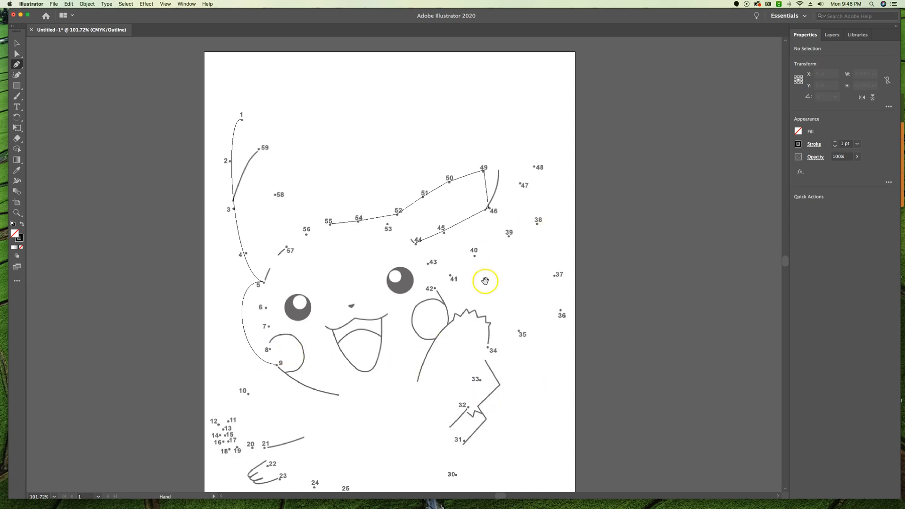
{"action": "left_click_drag", "start_coordinate": [485, 278], "coordinate": [464, 230]}
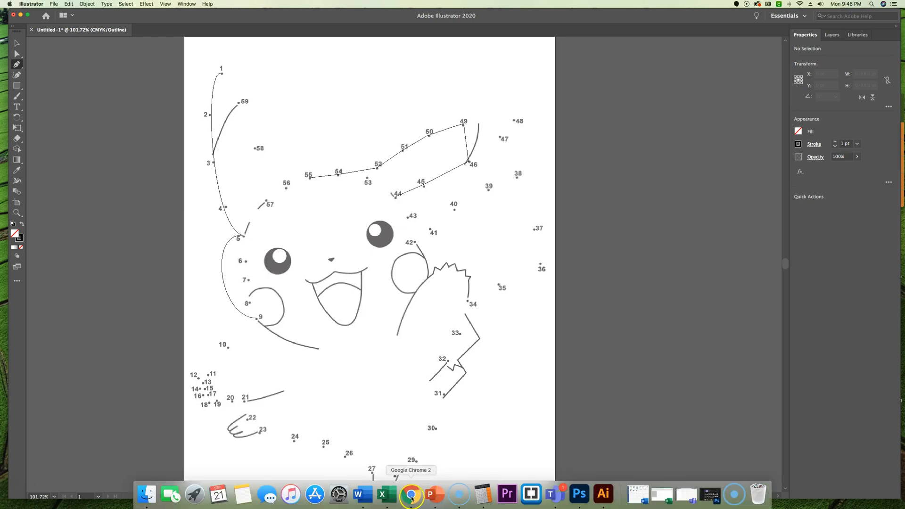
Switch to Chrome and open the Learning Plan 5 - WEEK 5 & 6 (Open Lab) folder in the Illustration course's Learning Plans
{"action": "left_click", "coordinate": [411, 495]}
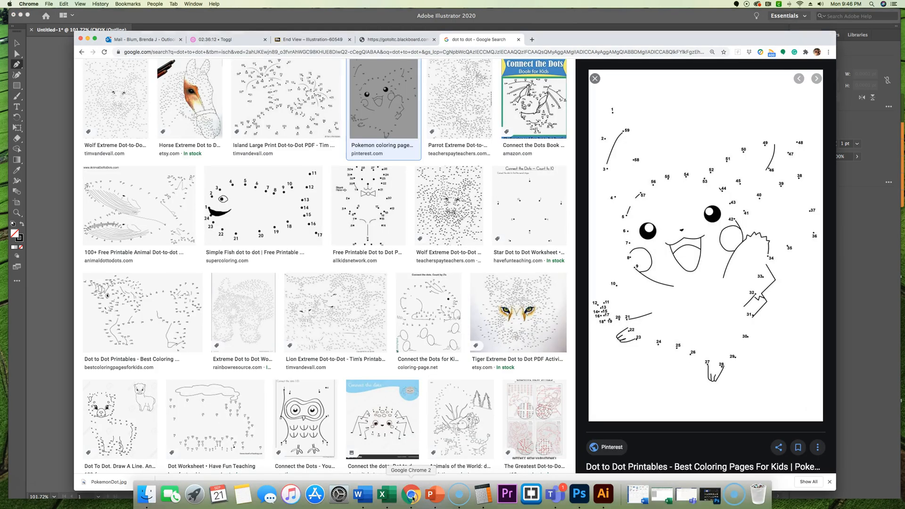
{"action": "left_click", "coordinate": [299, 40]}
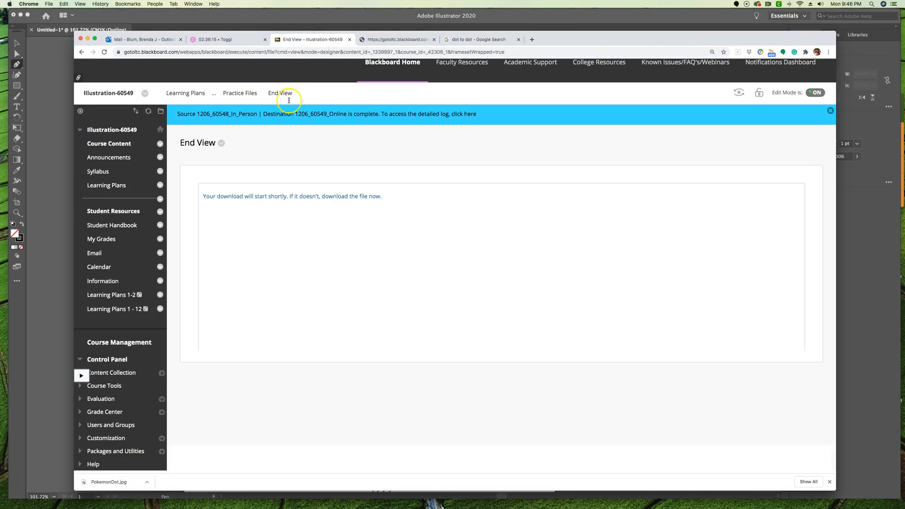
{"action": "left_click", "coordinate": [194, 93]}
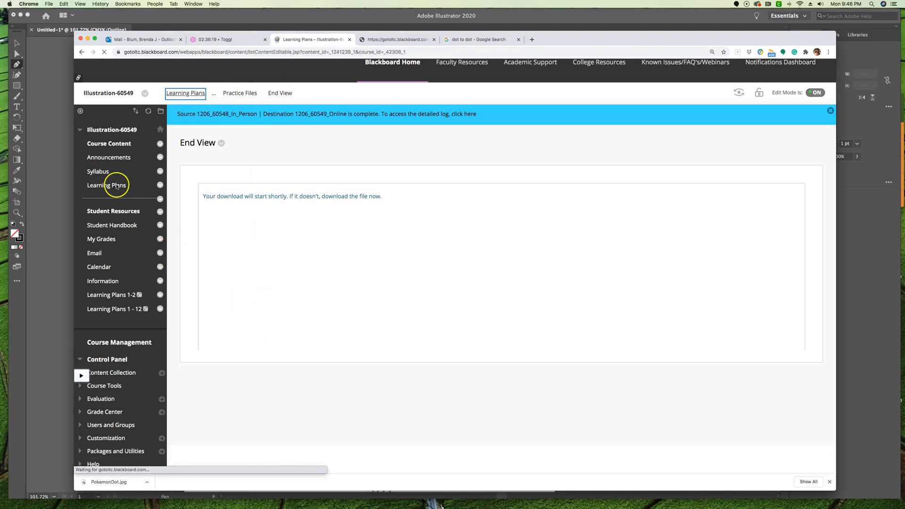
{"action": "scroll", "coordinate": [431, 370], "scroll_direction": "down", "scroll_amount": 3}
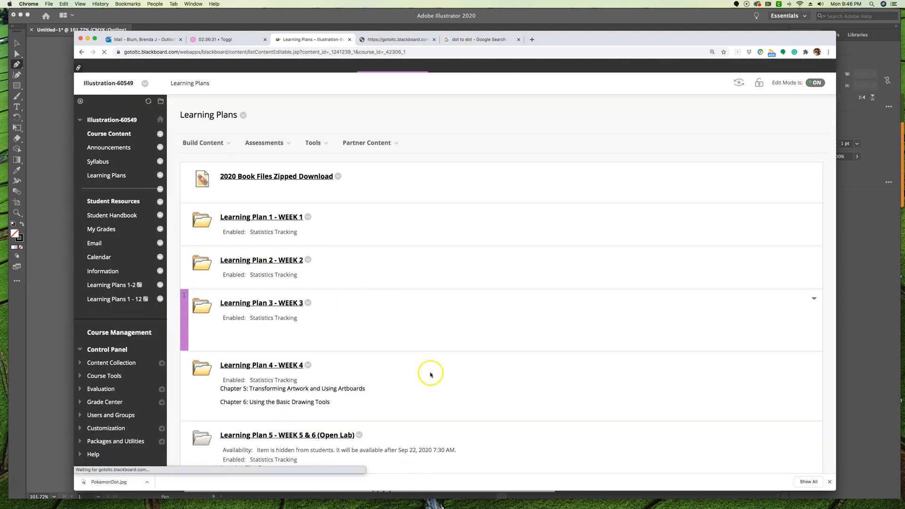
{"action": "left_click", "coordinate": [262, 393]}
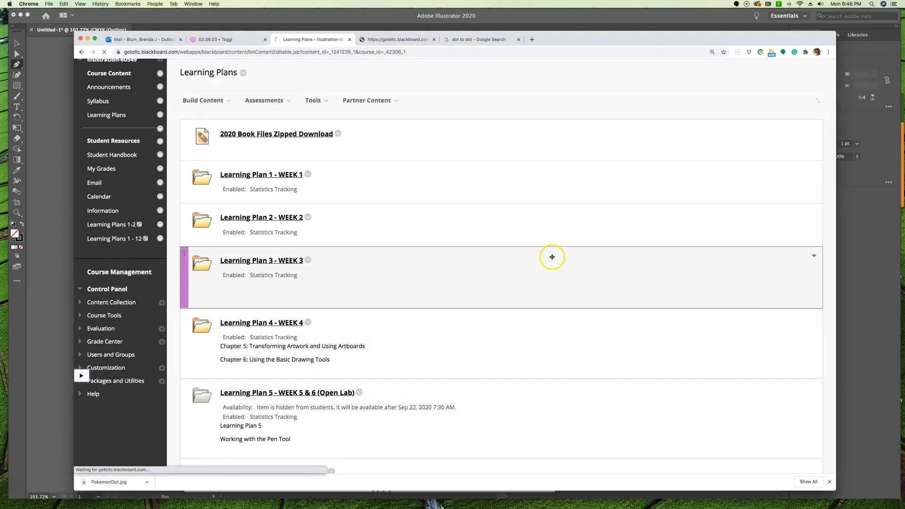
Review the learning plan's contents and read the requirements of the Dot to Dot Practice with Pen Tool assignment
{"action": "scroll", "coordinate": [516, 261], "scroll_direction": "down", "scroll_amount": 15}
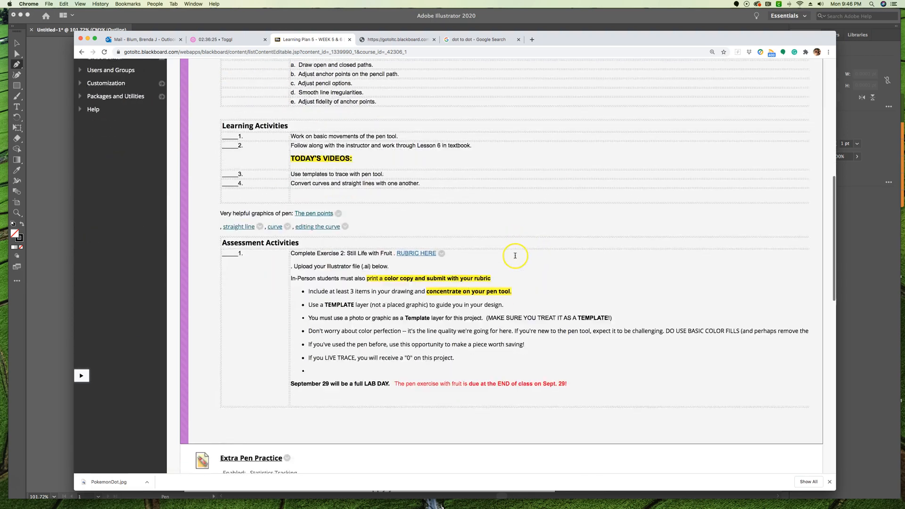
{"action": "scroll", "coordinate": [485, 256], "scroll_direction": "down", "scroll_amount": 5}
{"action": "scroll", "coordinate": [390, 272], "scroll_direction": "up", "scroll_amount": 7}
{"action": "scroll", "coordinate": [391, 272], "scroll_direction": "down", "scroll_amount": 8}
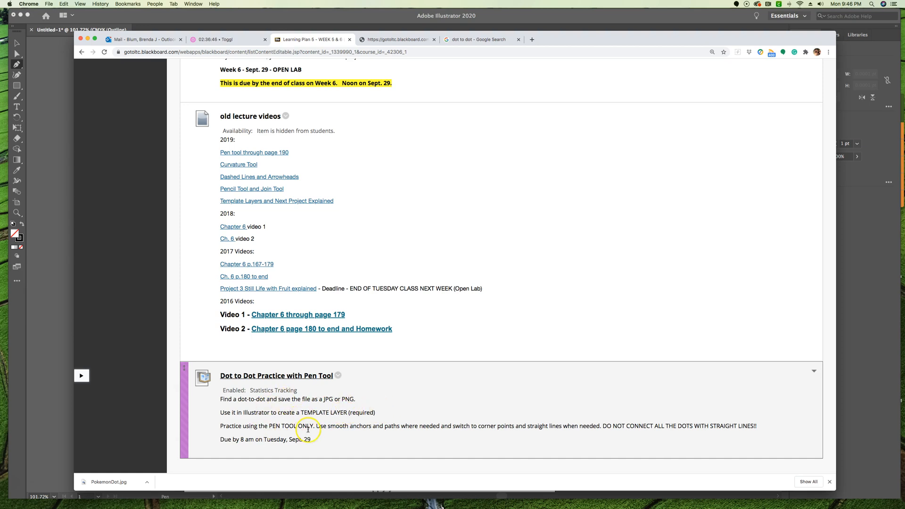
{"action": "scroll", "coordinate": [559, 436], "scroll_direction": "up", "scroll_amount": 1}
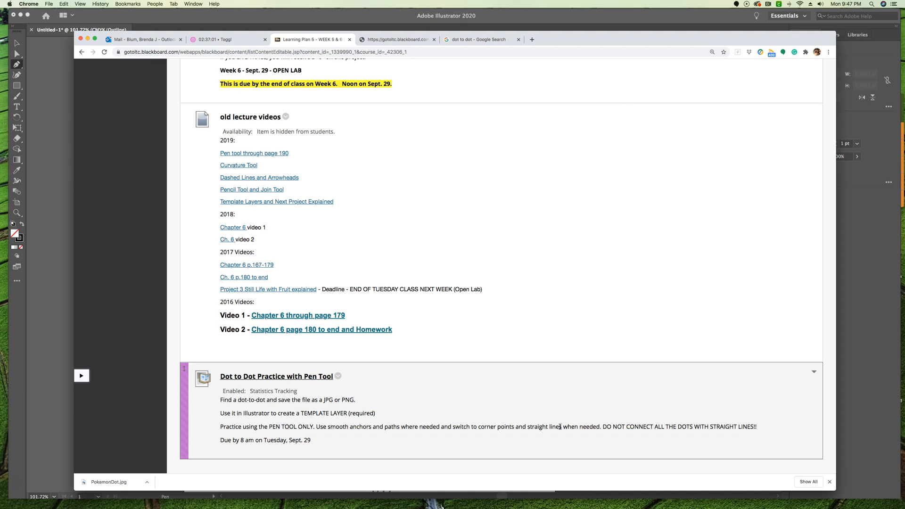
{"action": "scroll", "coordinate": [532, 271], "scroll_direction": "up", "scroll_amount": 6}
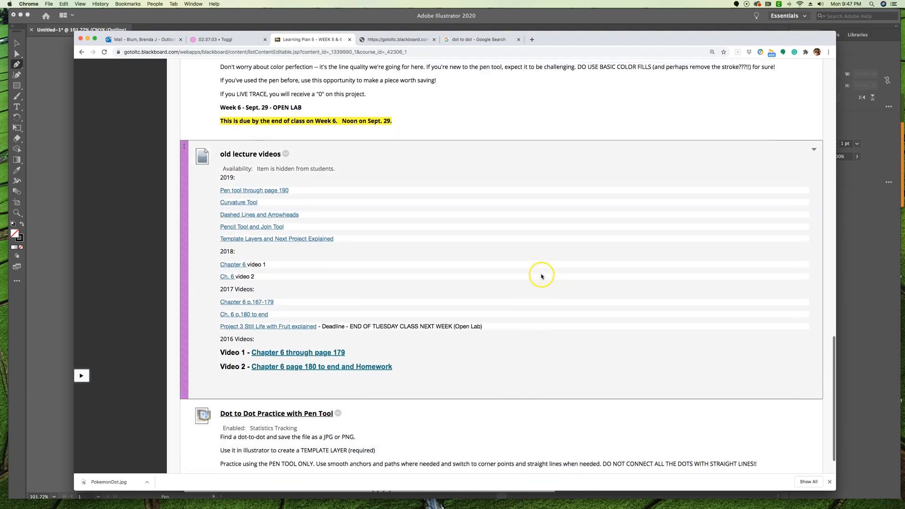
{"action": "scroll", "coordinate": [541, 276], "scroll_direction": "down", "scroll_amount": 6}
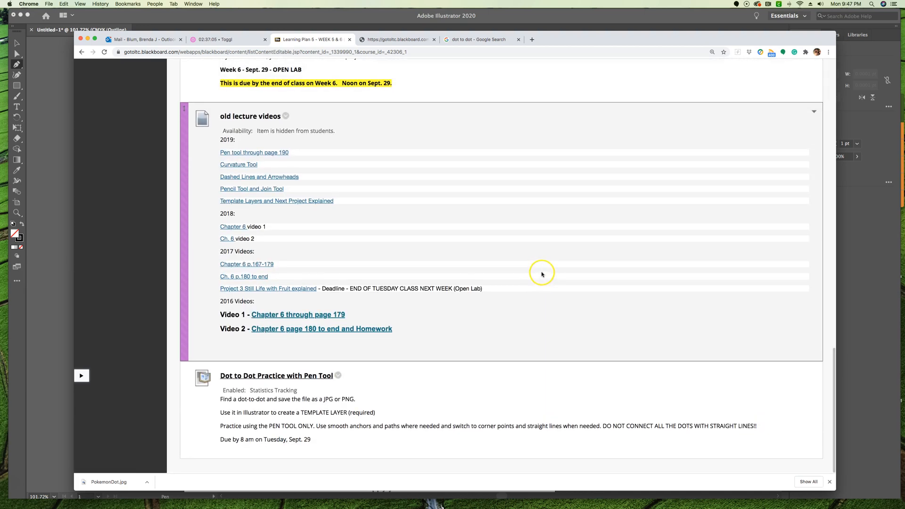